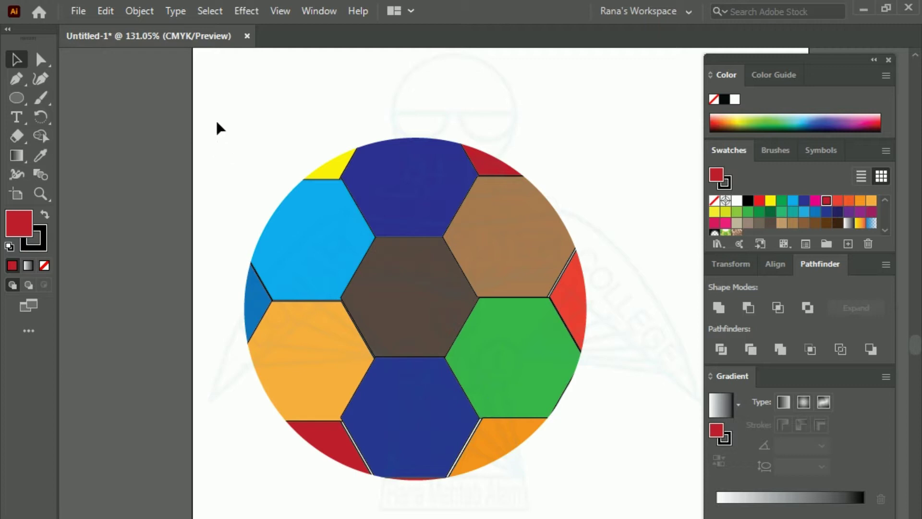
Marquee-select the entire finished multicolored hexagon ball on the artboard
mouse_move(215, 114)
left_mouse_down()
mouse_move(599, 518)
mouse_move(640, 518)
left_mouse_up()
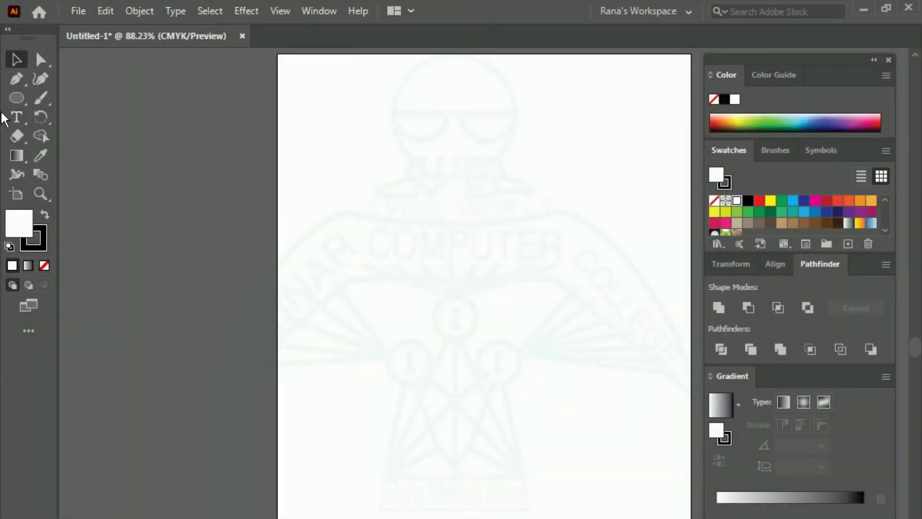
Draw an outlined hexagon with the Polygon tool on the artboard's left side, then zoom in on it
left_click(19, 101)
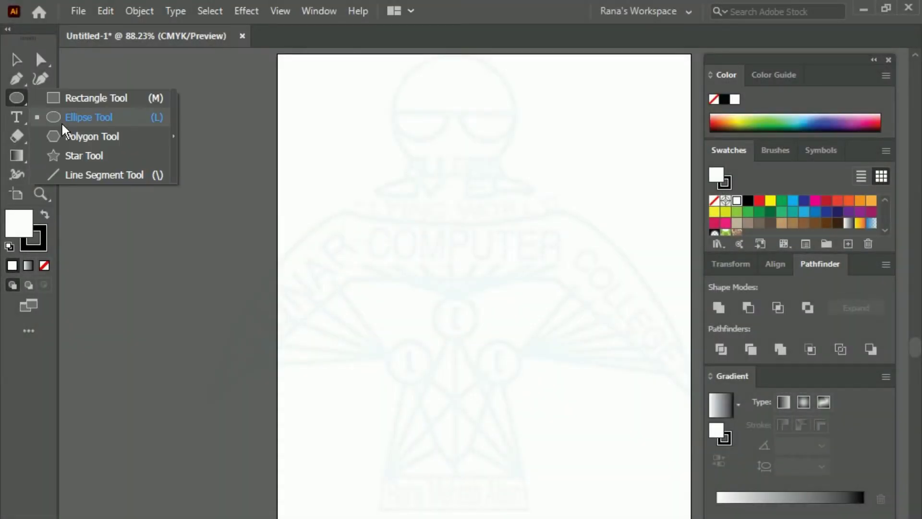
left_click(69, 136)
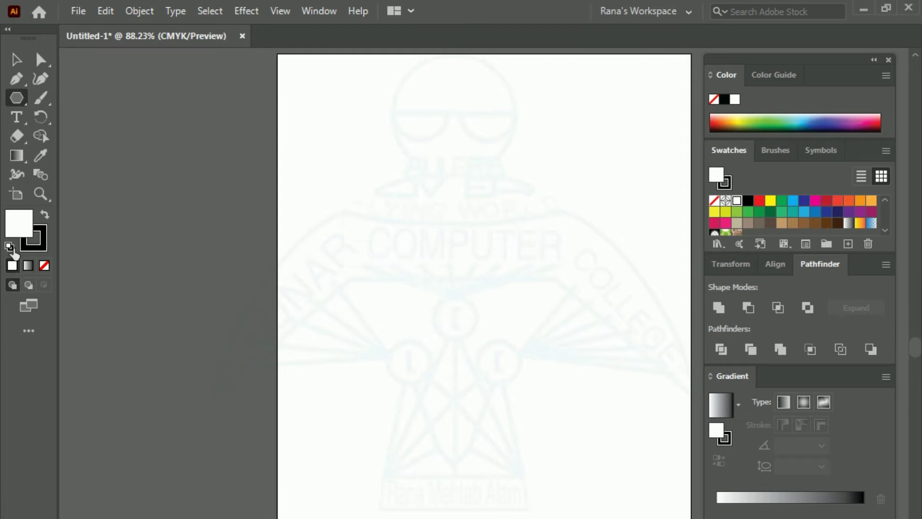
mouse_move(346, 268)
left_mouse_down()
mouse_move(396, 314)
mouse_move(355, 317)
left_mouse_up()
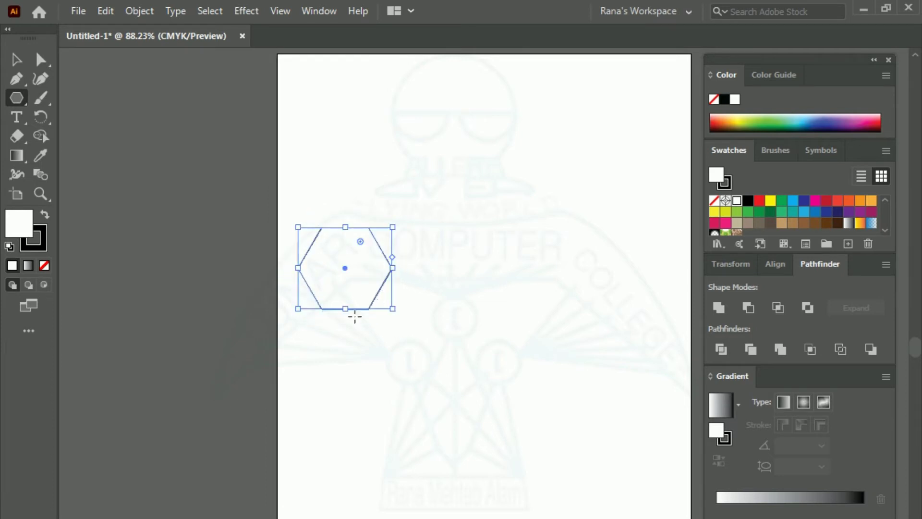
left_click(16, 60)
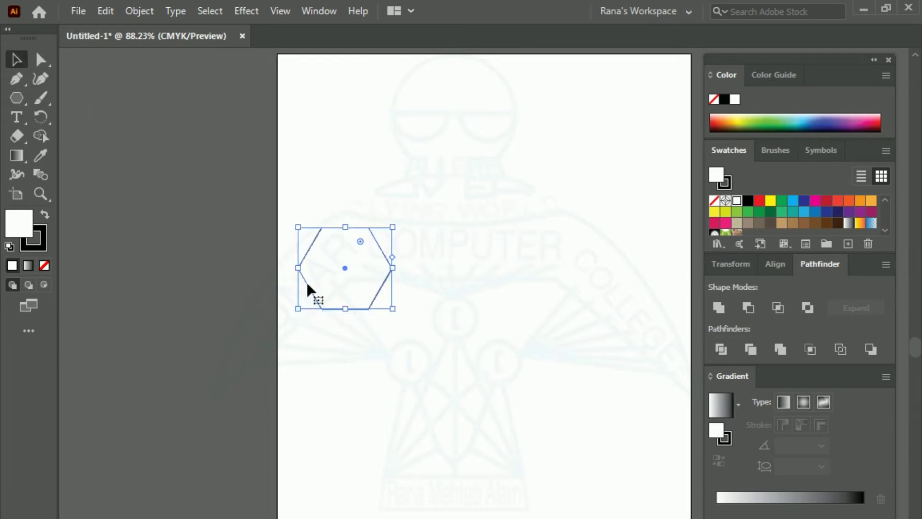
key("z")
left_click_drag(278, 165, 502, 444)
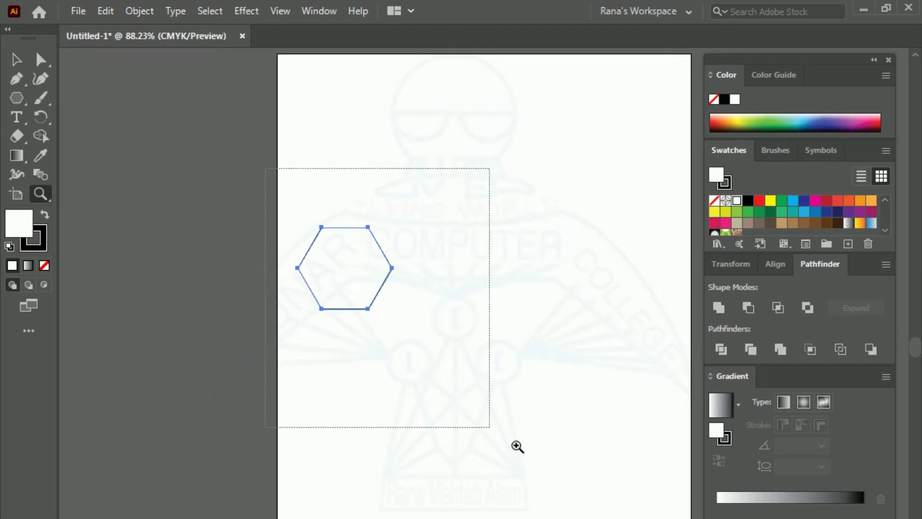
left_click(16, 60)
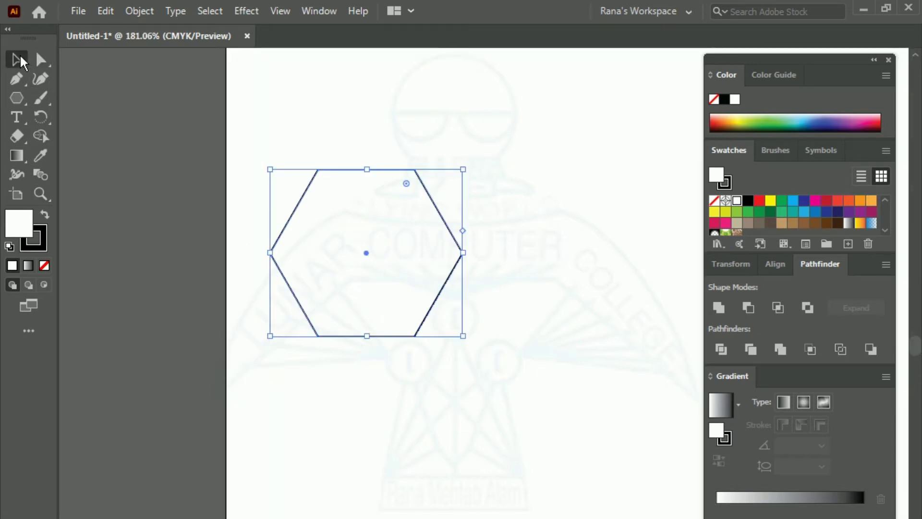
Alt-drag a copy of the hexagon down and to the right of the original
left_click(365, 351)
mouse_move(364, 338)
left_mouse_down()
mouse_move(518, 428)
mouse_move(508, 420)
left_mouse_up()
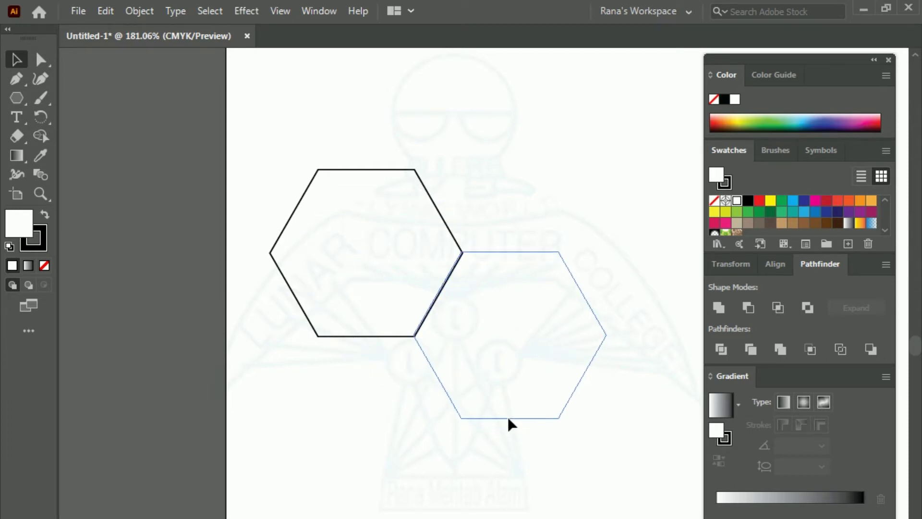
left_click_drag(508, 422, 511, 418)
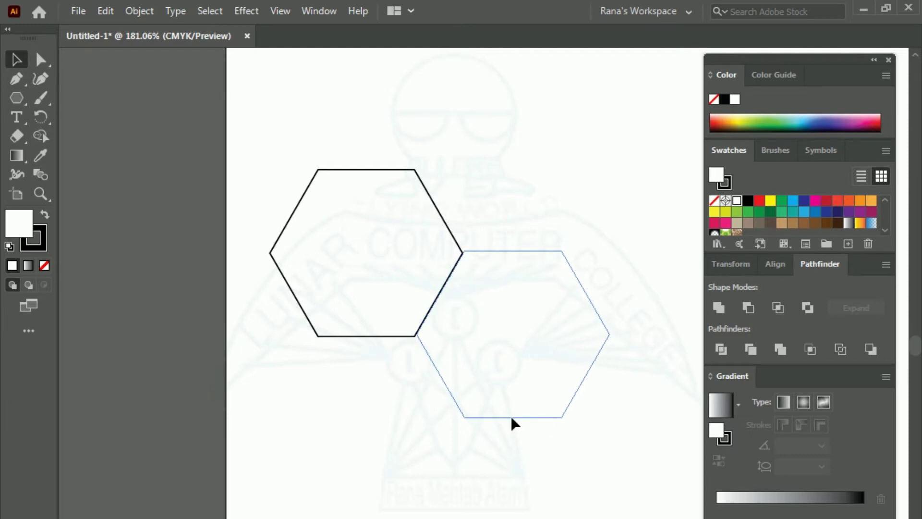
left_click_drag(511, 418, 511, 418)
left_click(424, 414)
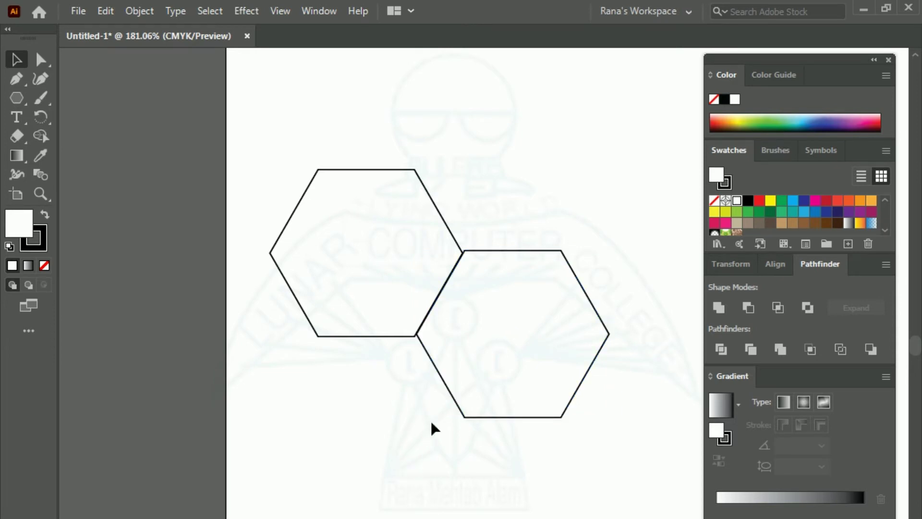
Zoom in where the hexagons meet and snap the copy's edge flush against the original
key("z")
left_click_drag(383, 202, 548, 423)
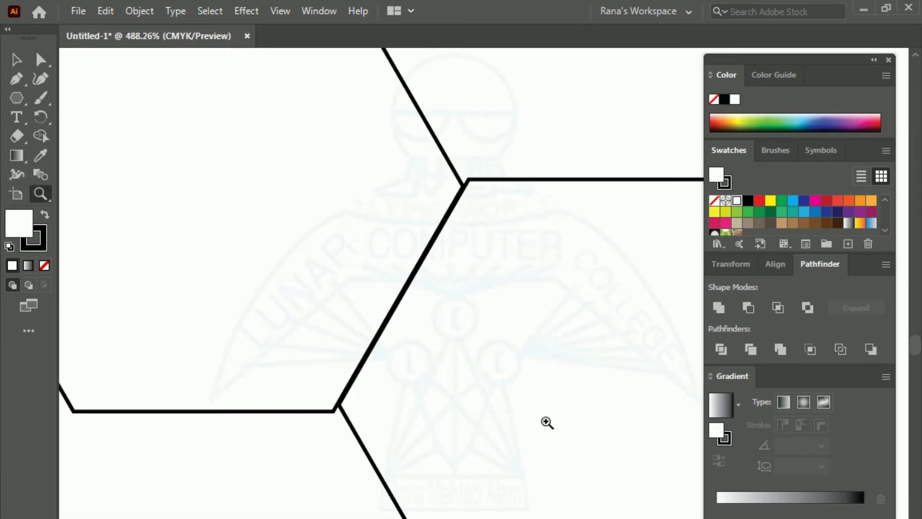
left_click(19, 60)
left_click_drag(521, 339, 526, 356)
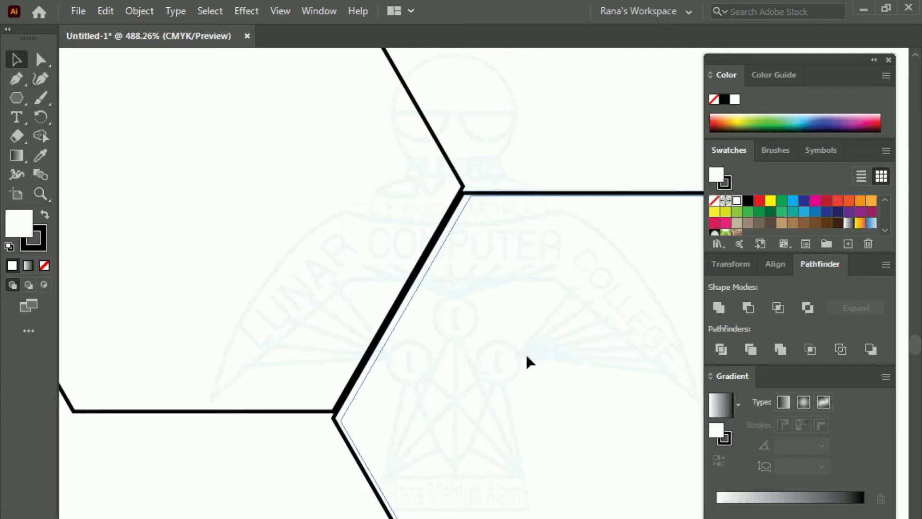
key("ctrl+z")
left_click_drag(523, 352, 512, 344)
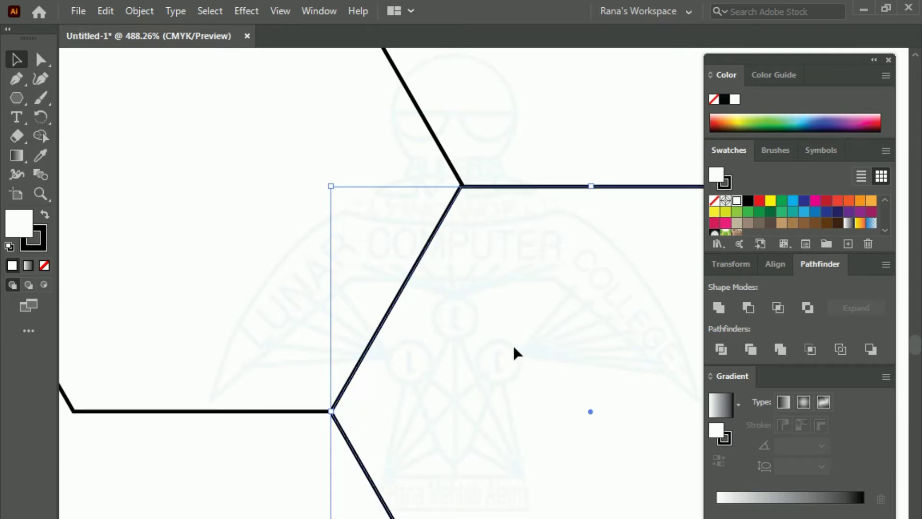
Zoom back out to show both hexagons and the whole page
left_click(257, 247)
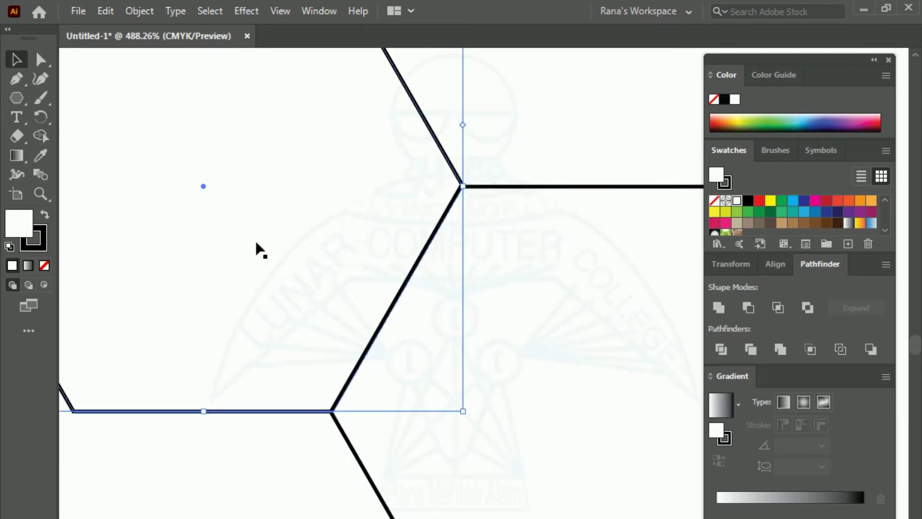
key("z")
left_click(465, 331, "alt")
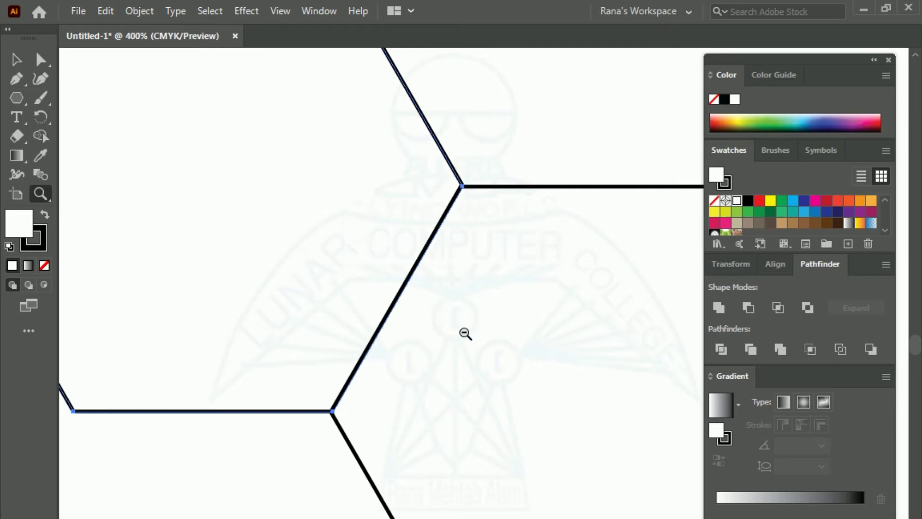
left_click(465, 331, "alt")
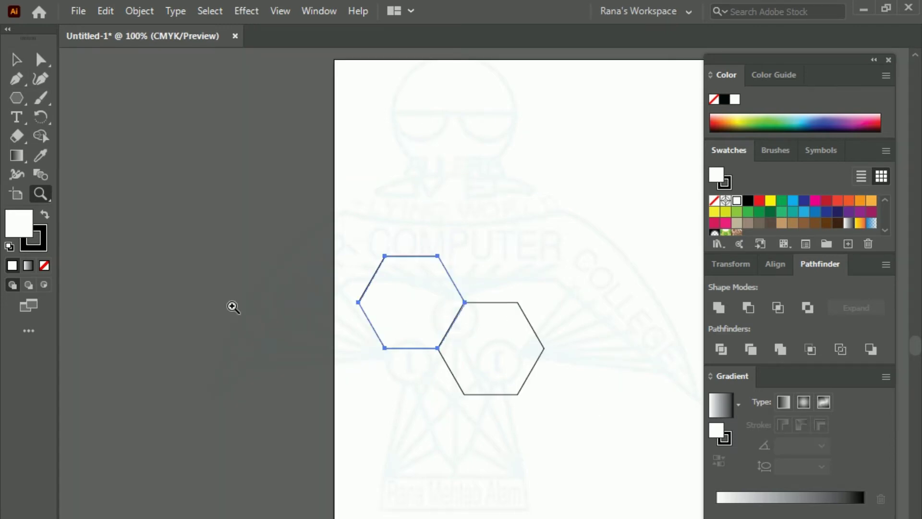
left_click(16, 60)
Alt-drag hexagon copies above and to the upper left to extend the honeycomb
left_click(459, 207)
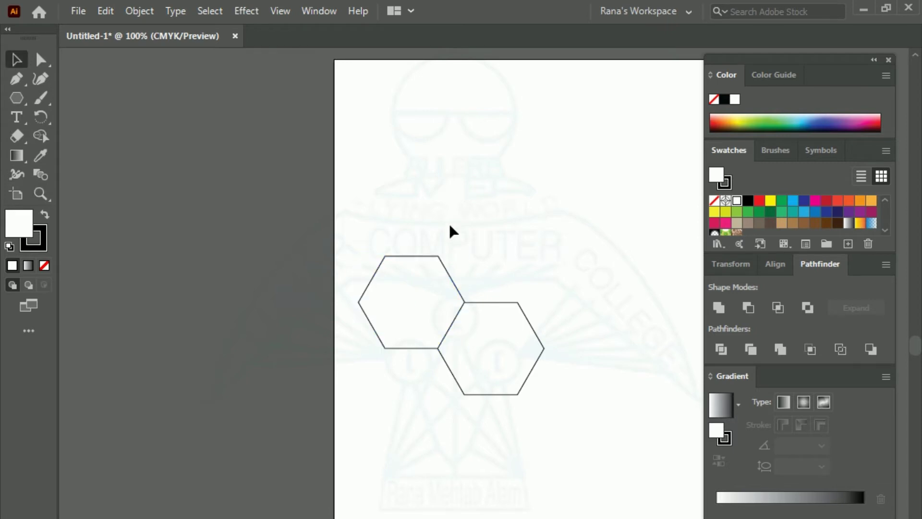
left_click_drag(506, 385, 509, 285)
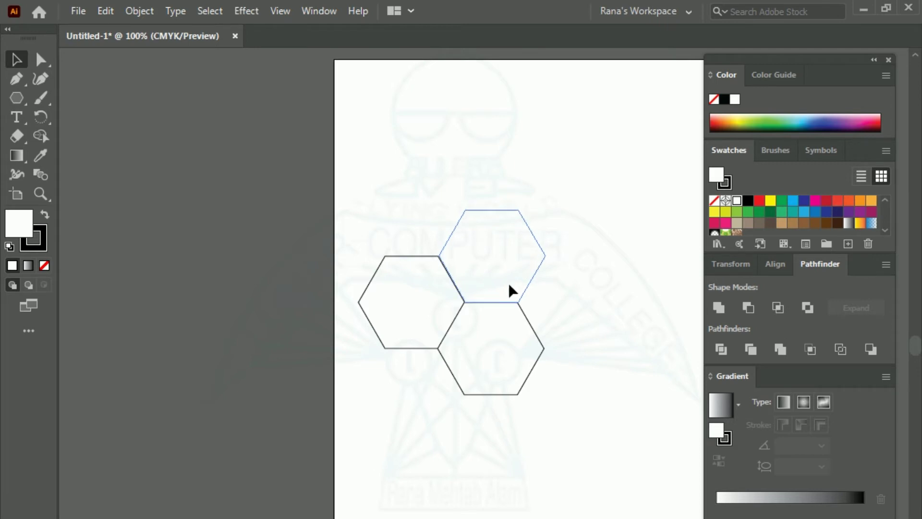
mouse_move(509, 285)
left_mouse_down()
mouse_move(411, 206)
mouse_move(419, 214)
left_mouse_up()
left_click(408, 163)
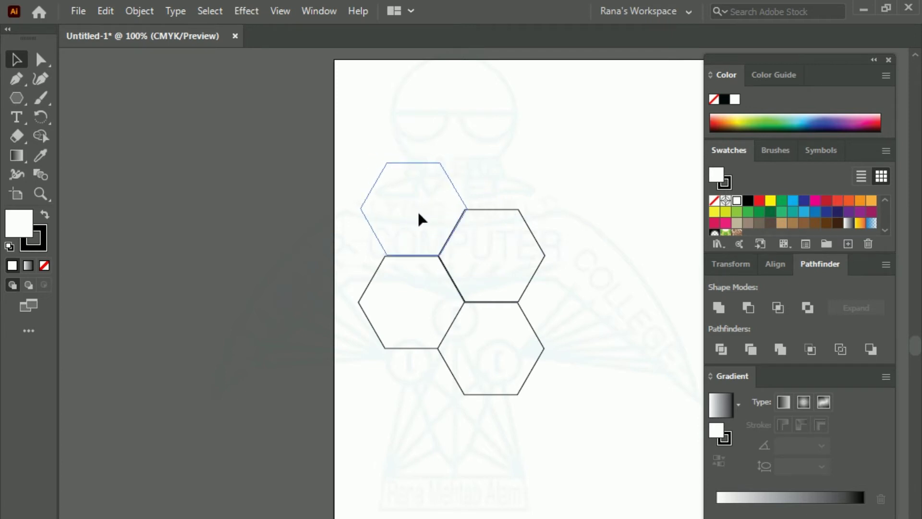
left_click_drag(419, 214, 416, 216)
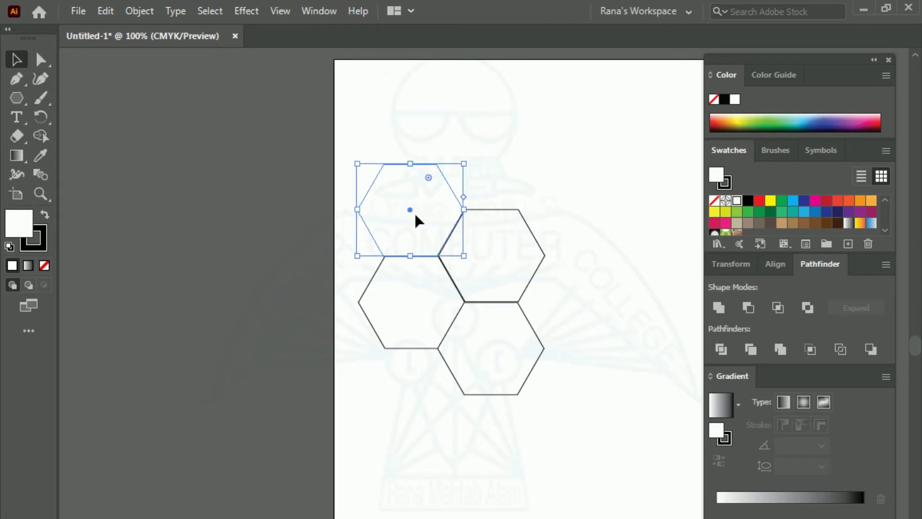
left_click_drag(416, 216, 512, 170)
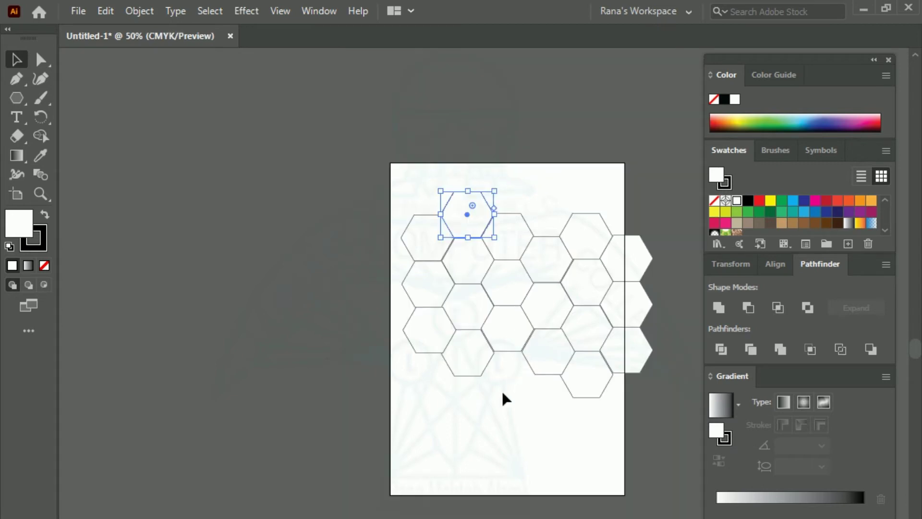
Clear the selection and pick the Ellipse tool from the shape flyout
left_click(19, 98)
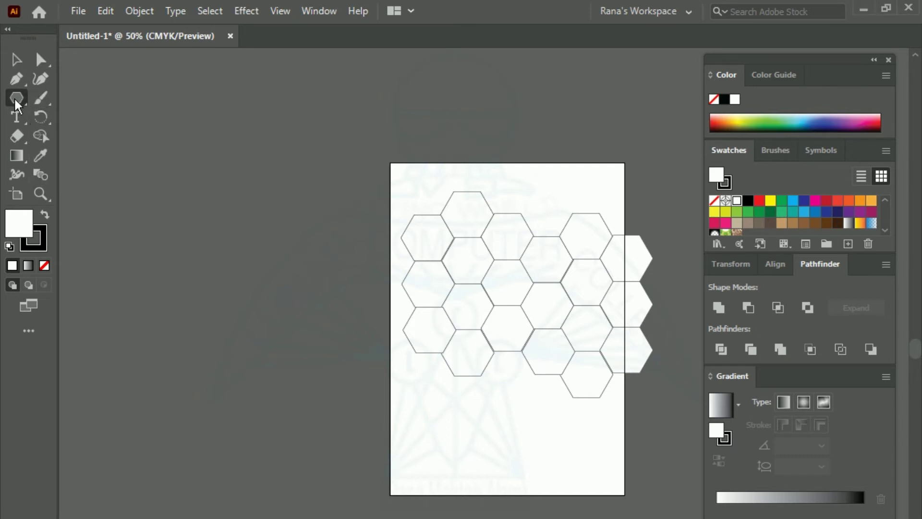
left_click_drag(14, 97, 91, 117)
left_click(16, 59)
left_click_drag(159, 255, 376, 439)
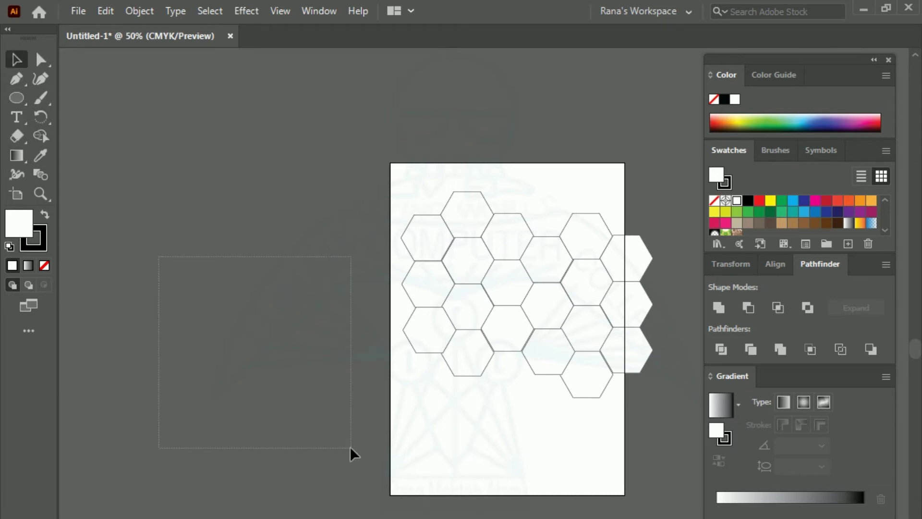
left_click(17, 97)
Draw a circle and move it over the middle of the honeycomb
mouse_move(405, 388)
left_mouse_down()
mouse_move(546, 507)
mouse_move(536, 497)
left_mouse_up()
key("v")
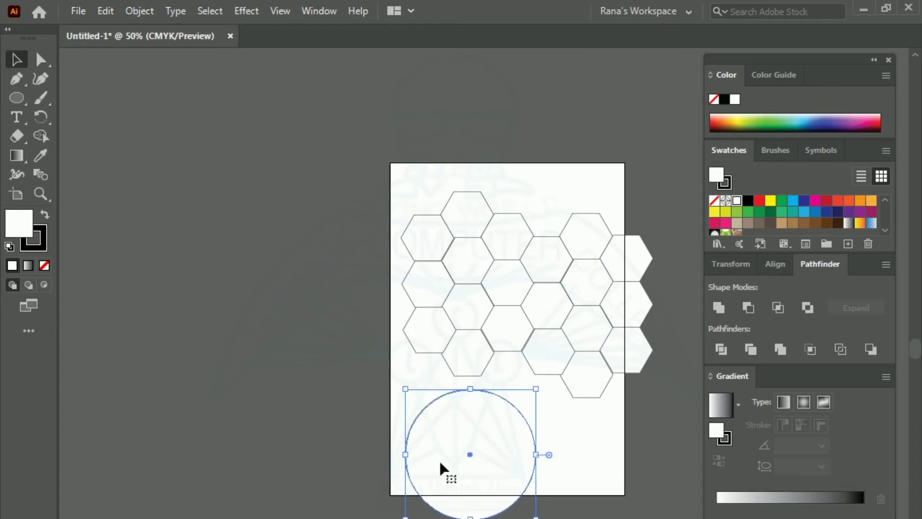
left_click_drag(448, 461, 484, 297)
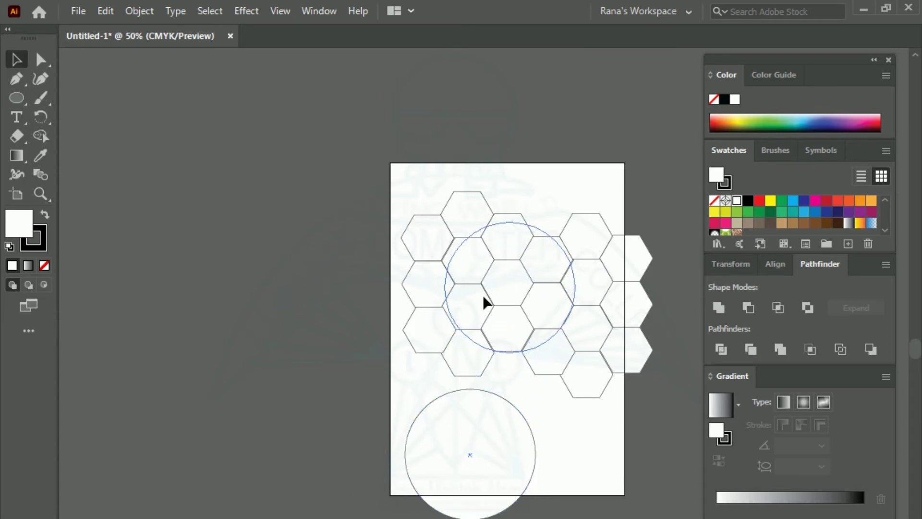
left_click_drag(483, 297, 484, 296)
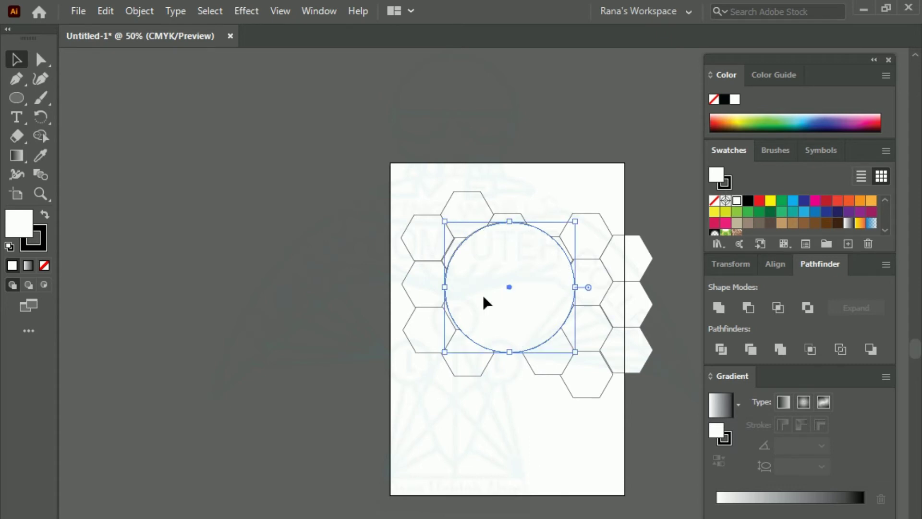
Set the circle's fill to None and zoom in on the circle and hexagons
left_click(728, 190)
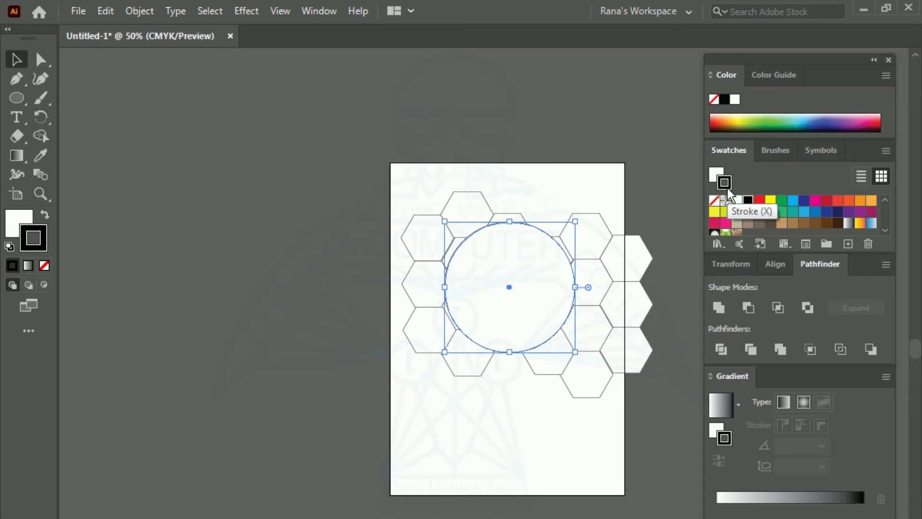
left_click(713, 178)
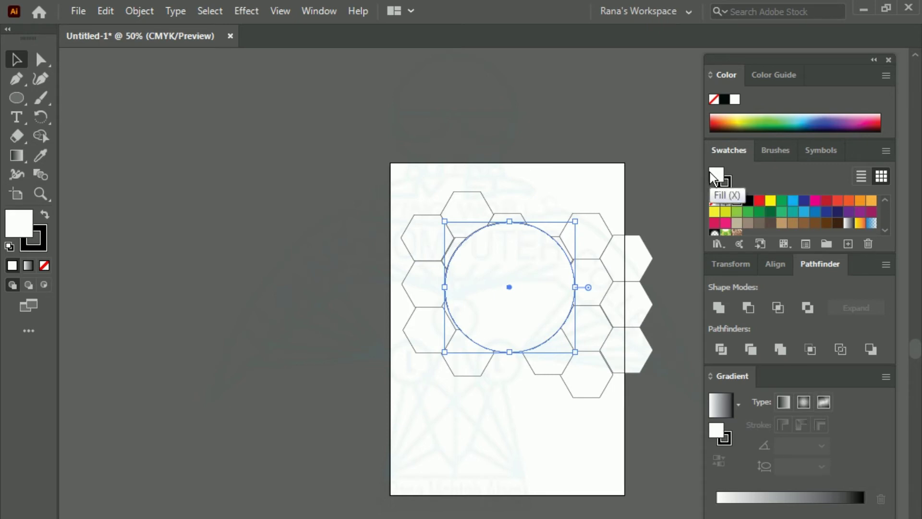
left_click(715, 201)
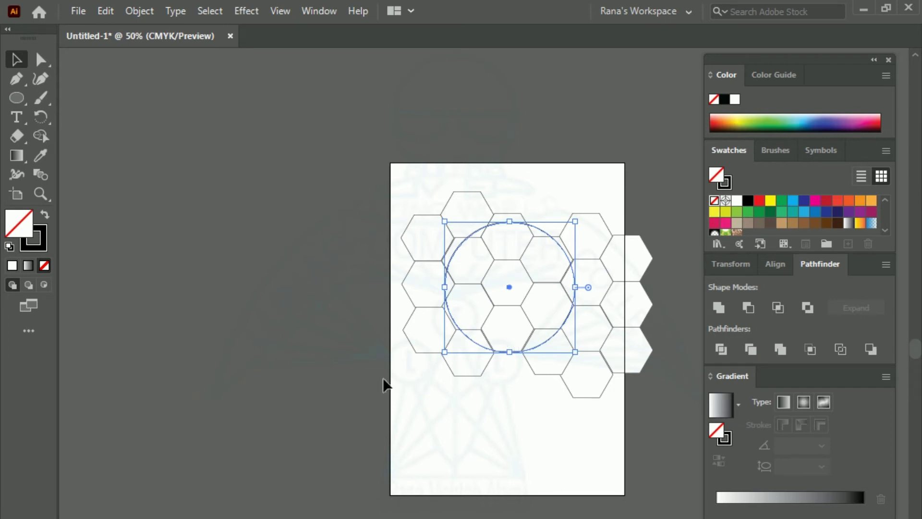
key("z")
left_click_drag(392, 173, 630, 406)
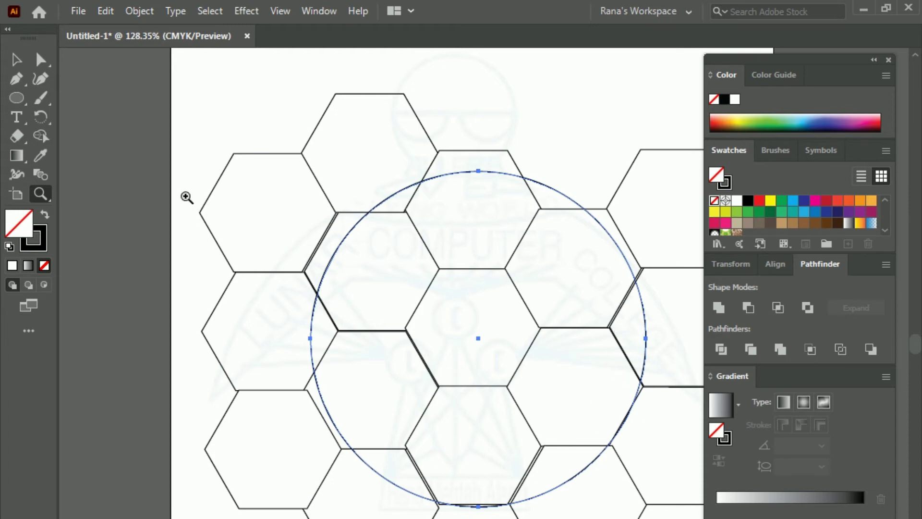
left_click(16, 59)
left_click(363, 226)
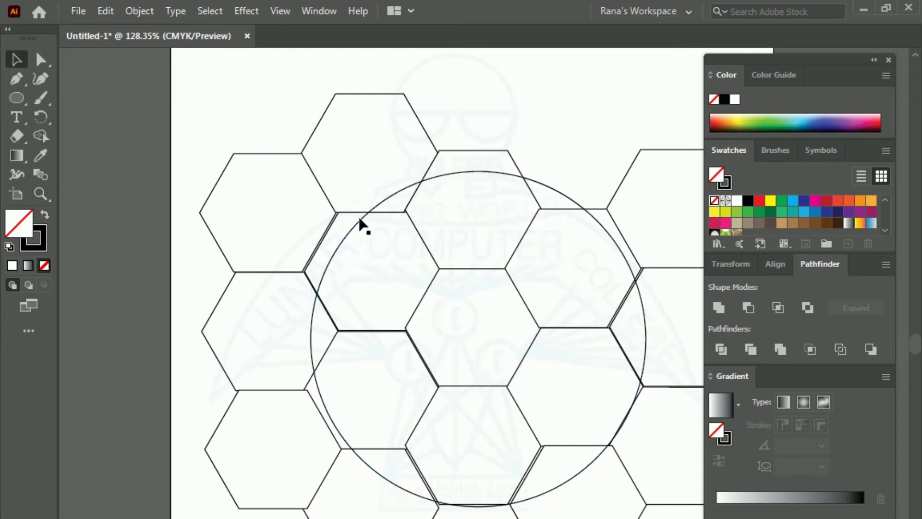
Move the stray right-hand hexagon up-left into the honeycomb's top row and deselect it
left_click_drag(655, 211, 552, 145)
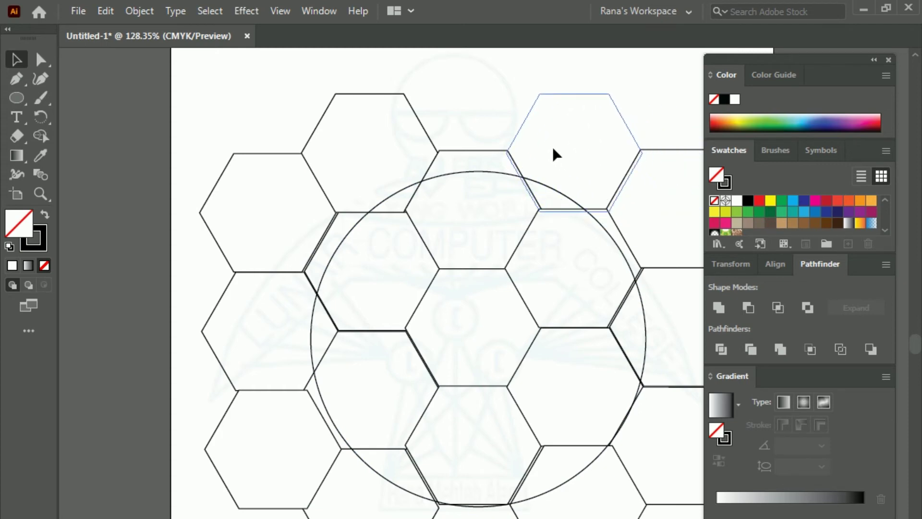
left_click_drag(553, 148, 555, 147)
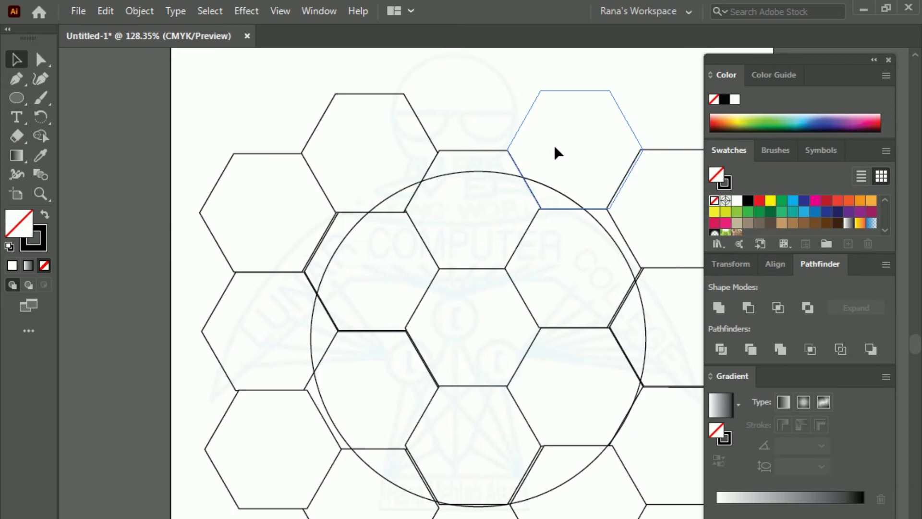
left_click_drag(555, 147, 555, 146)
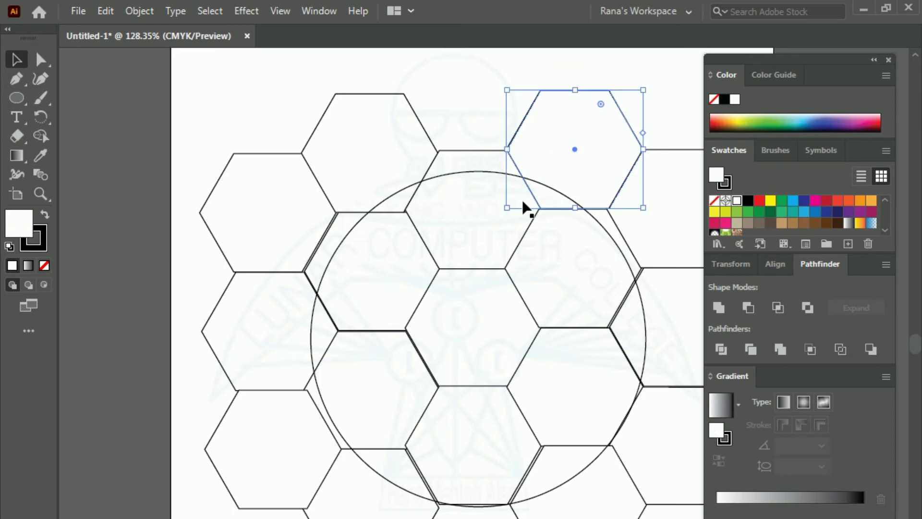
left_click(219, 96)
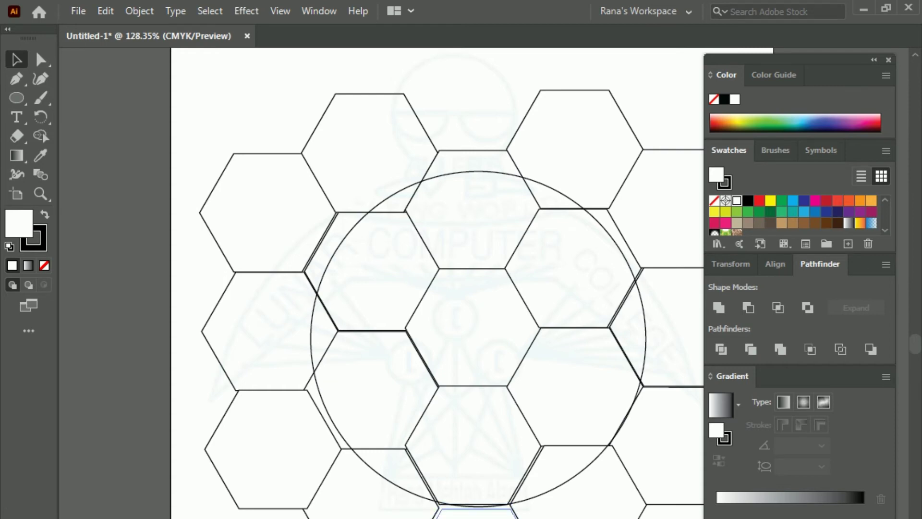
Try selecting individual hexagons, ending with the upper-left hexagon inside the circle selected
left_click(475, 509)
left_click(210, 66)
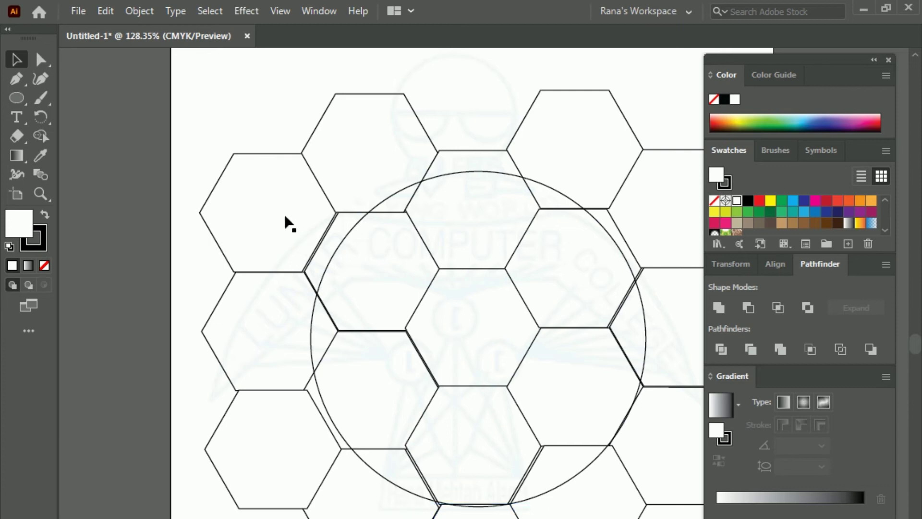
left_click(330, 235)
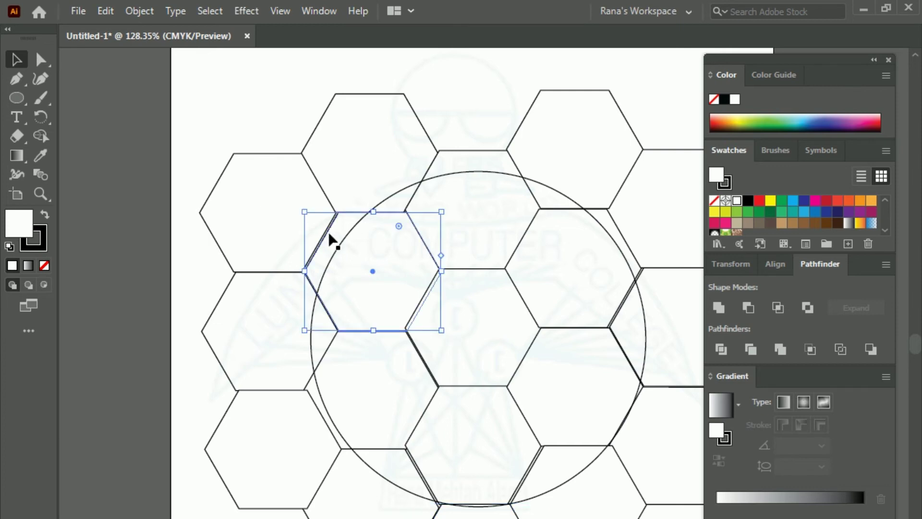
left_click(766, 201)
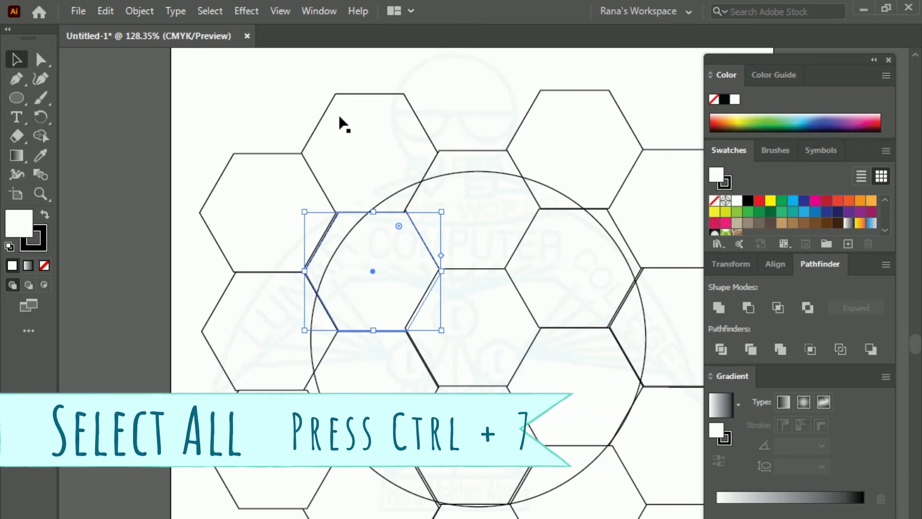
left_click(201, 110)
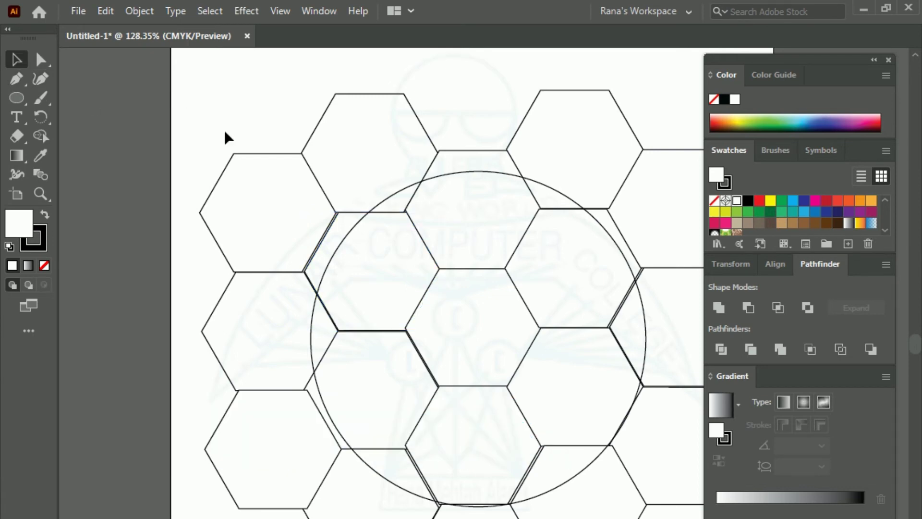
left_click(329, 245)
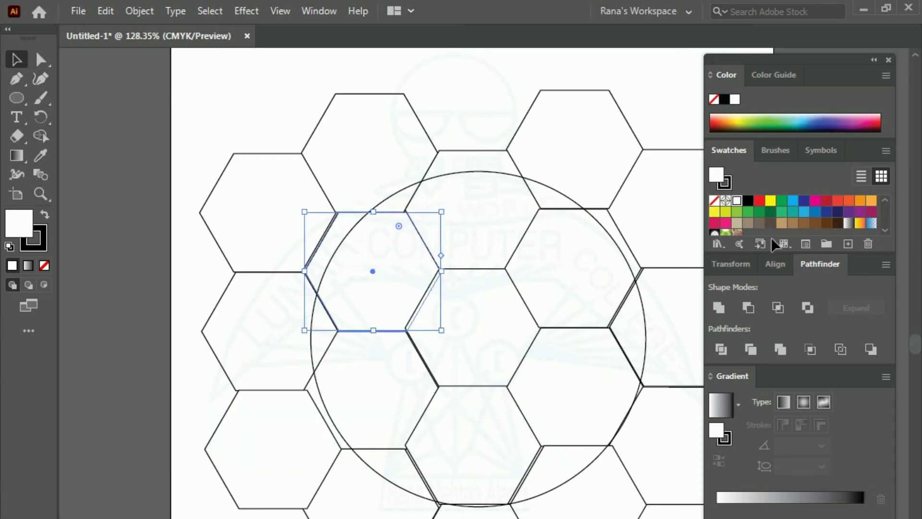
Fill the upper hexagons cyan, yellow, dark blue and crimson red
left_click(793, 201)
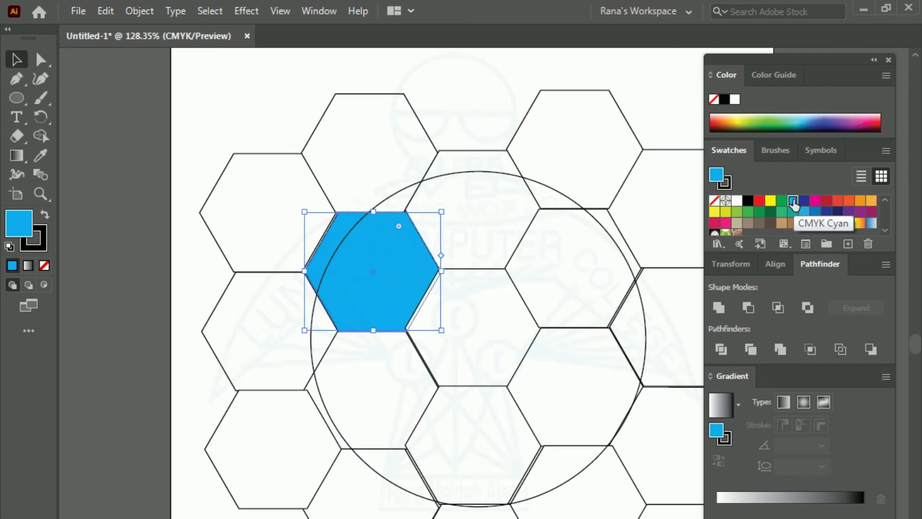
left_click(394, 206)
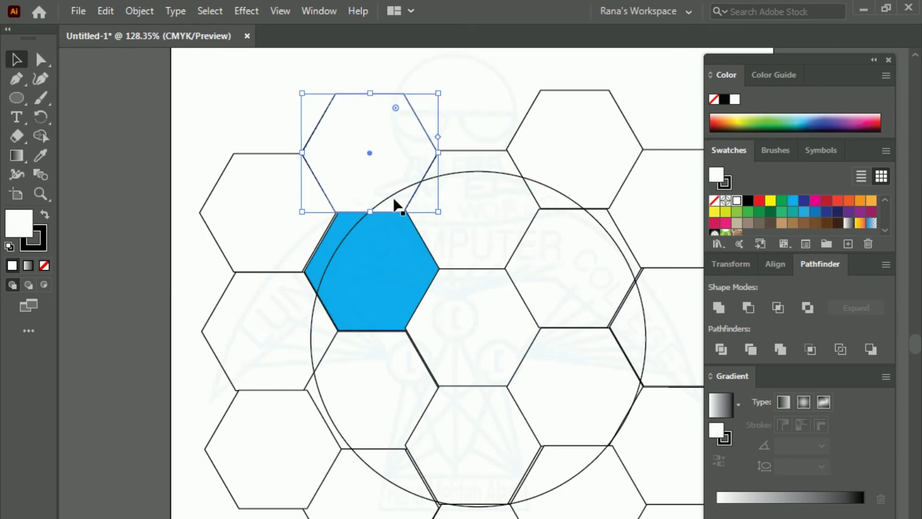
left_click(770, 201)
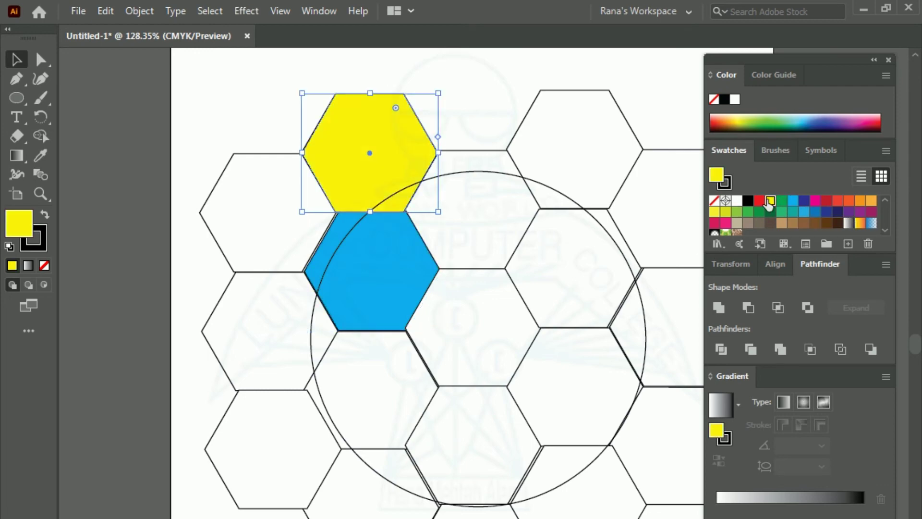
left_click(464, 168)
left_click(804, 200)
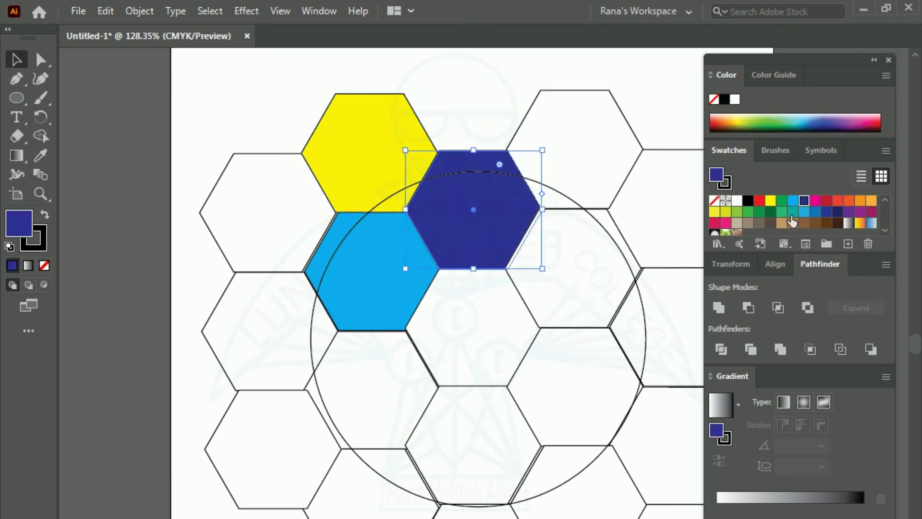
left_click(559, 203)
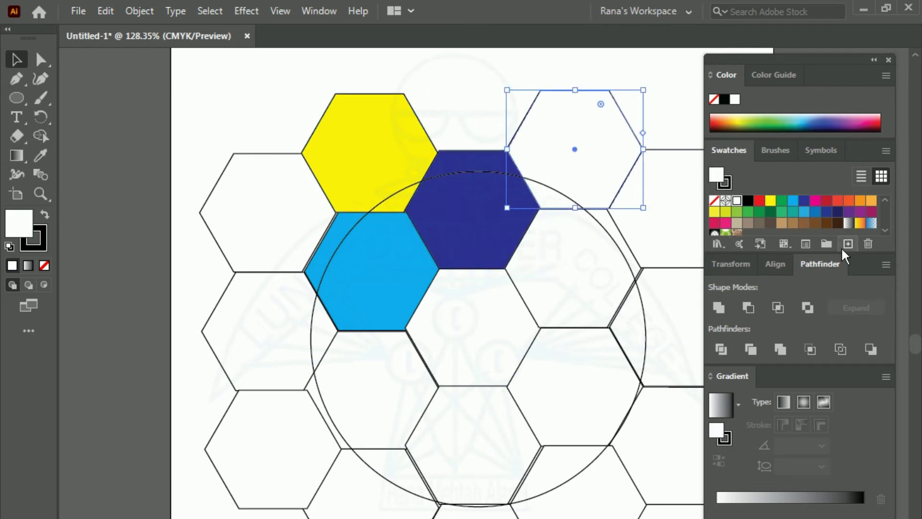
left_click(829, 201)
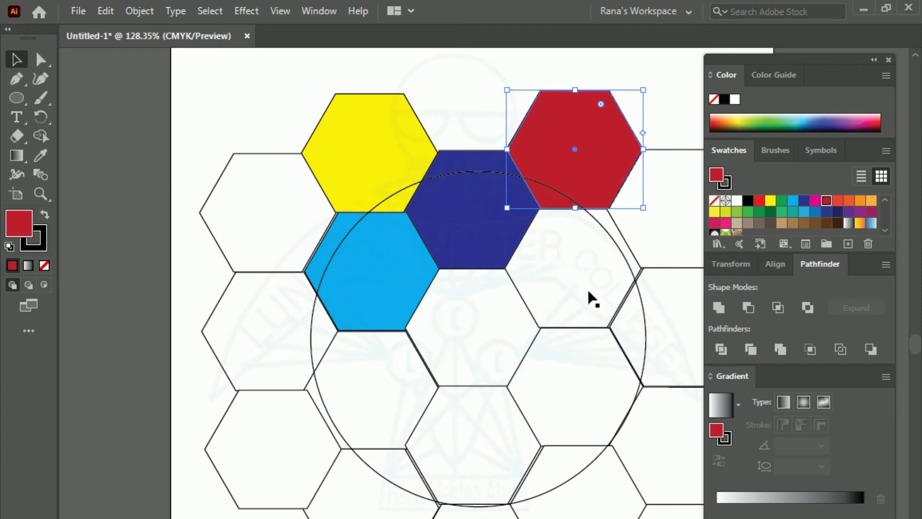
Fill the right hexagon brown, colour the centre ones, and make the bottom hexagon dark red
left_click(600, 258)
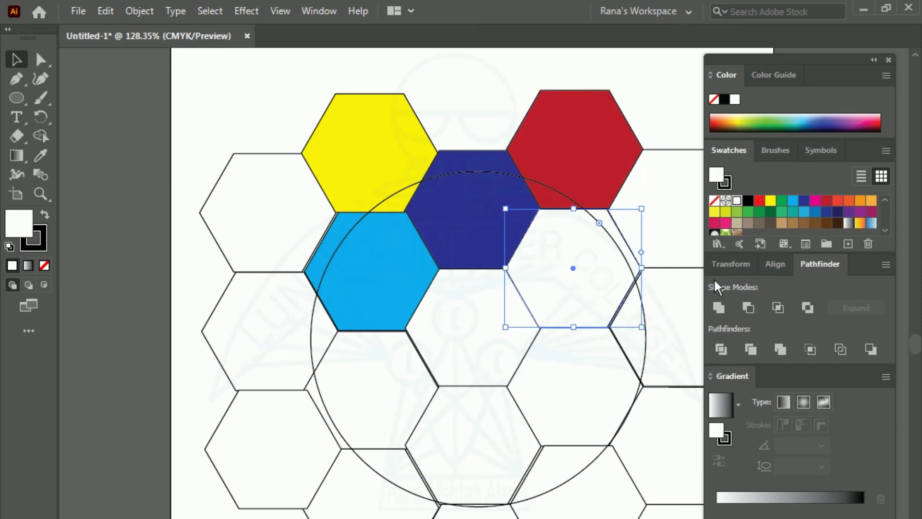
left_click(793, 223)
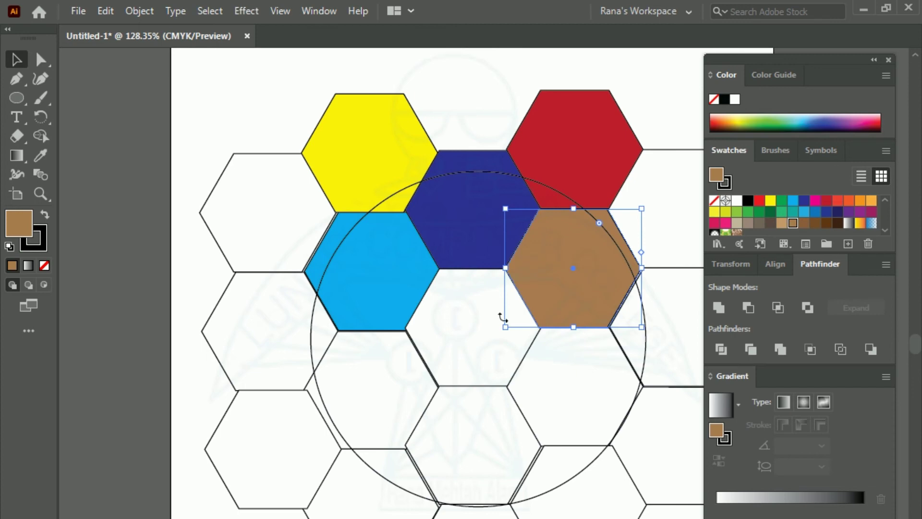
left_click(488, 327)
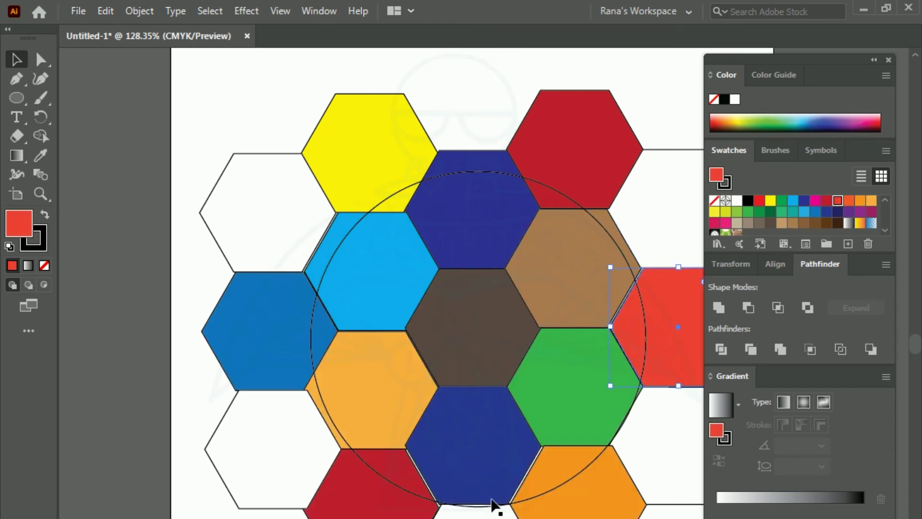
left_click(478, 505)
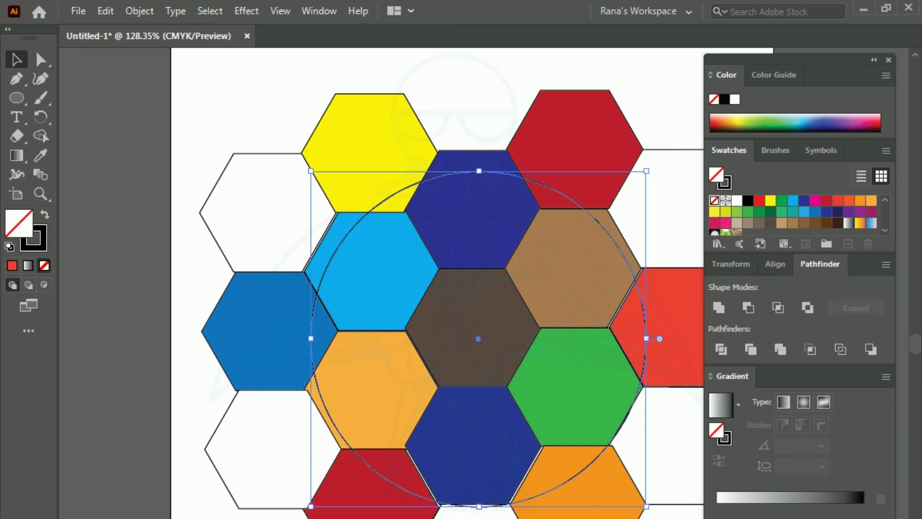
left_click(480, 512)
left_click(826, 200)
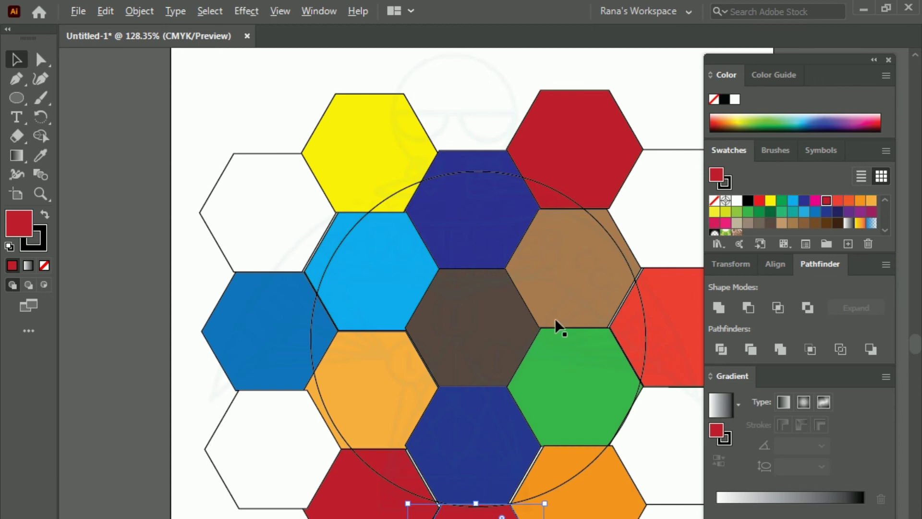
Select all hexagons with the circle, make a clipping mask with Ctrl+7, and zoom in on the ball
scroll(556, 321, "down", 3)
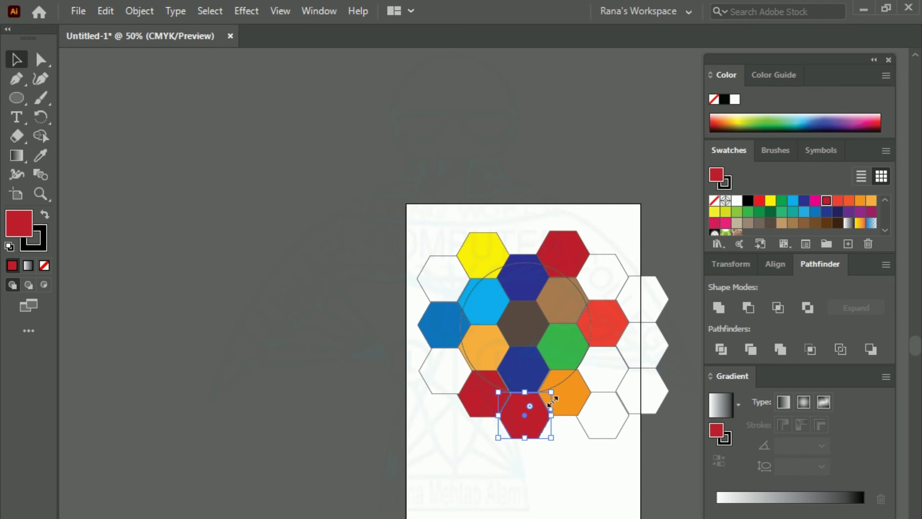
scroll(481, 480, "down", 1)
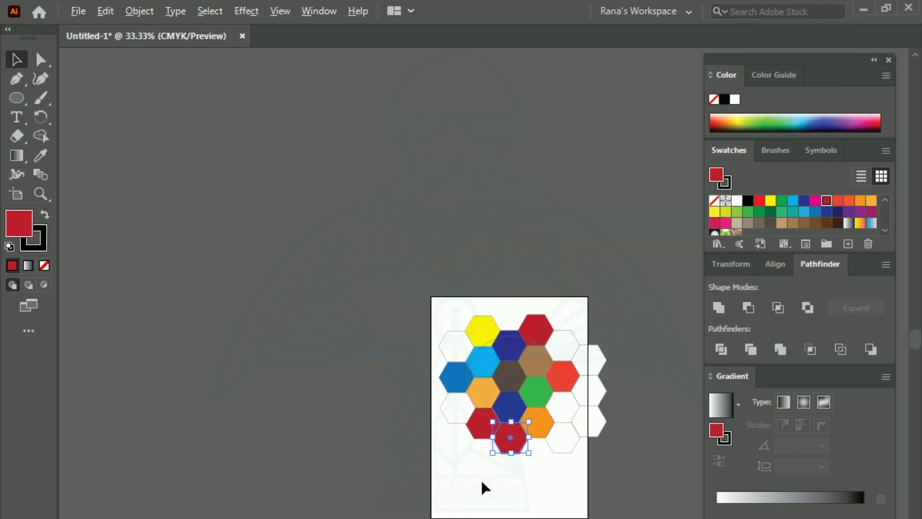
scroll(483, 483, "up", 1)
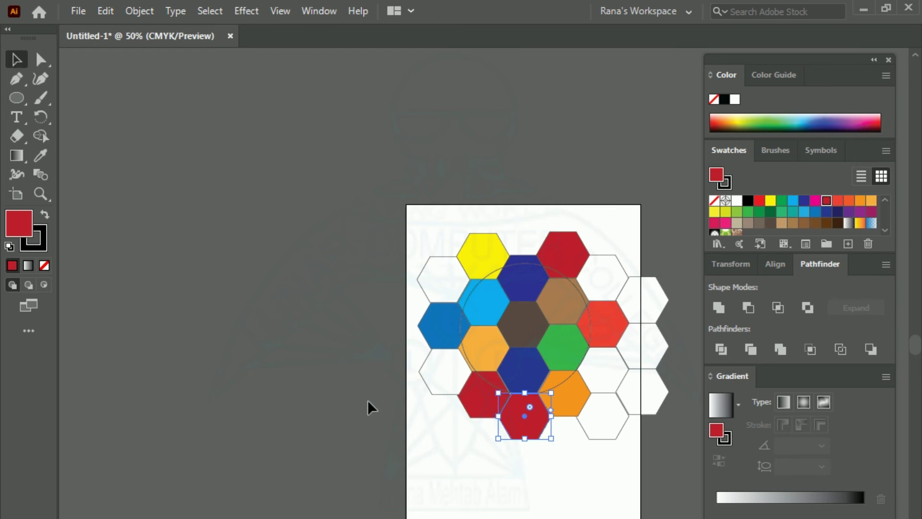
left_click(467, 463)
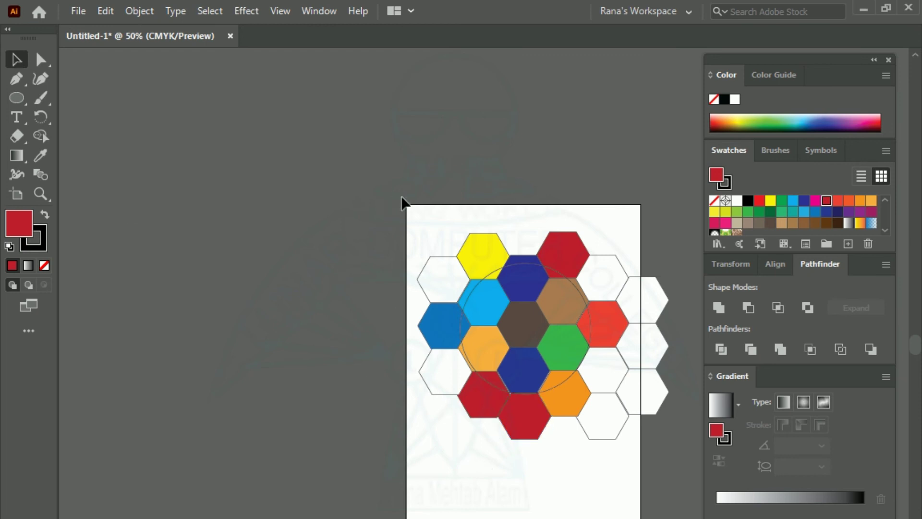
left_click_drag(388, 190, 686, 503)
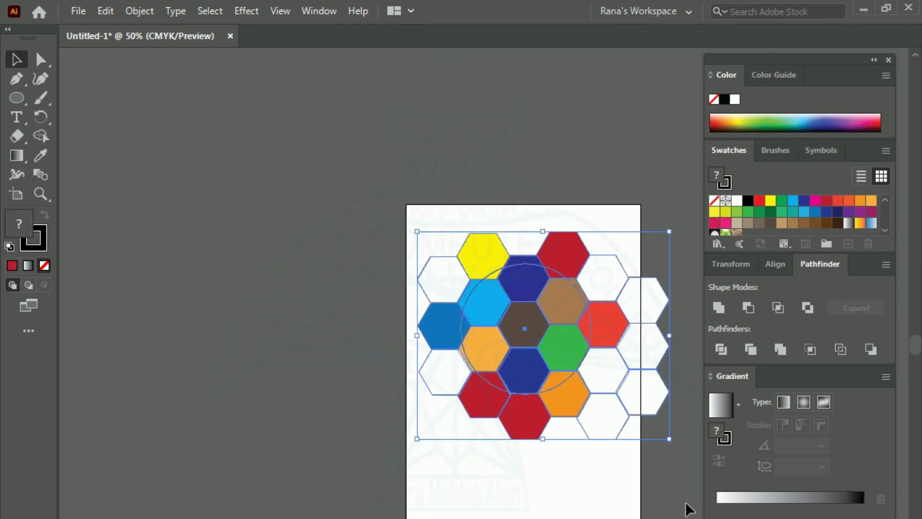
key("ctrl+shift+b")
key("ctrl+7")
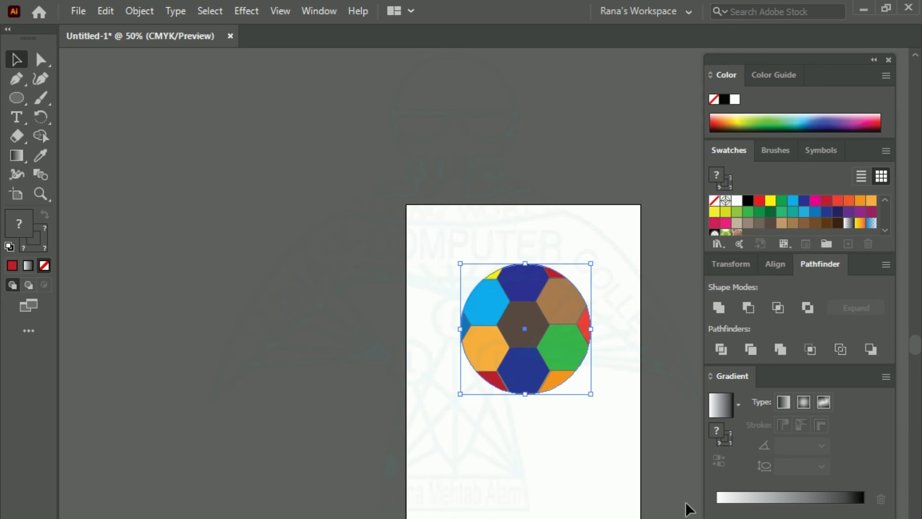
key("z")
left_click_drag(424, 225, 609, 449)
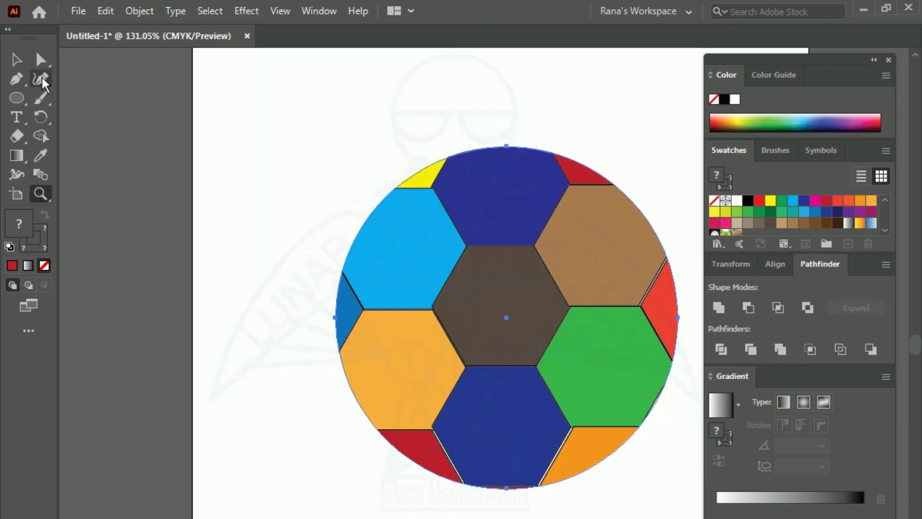
Drag the clipped hexagon ball slightly left on the page and deselect it
left_click(14, 61)
mouse_move(587, 393)
left_mouse_down()
mouse_move(531, 382)
mouse_move(464, 386)
left_mouse_up()
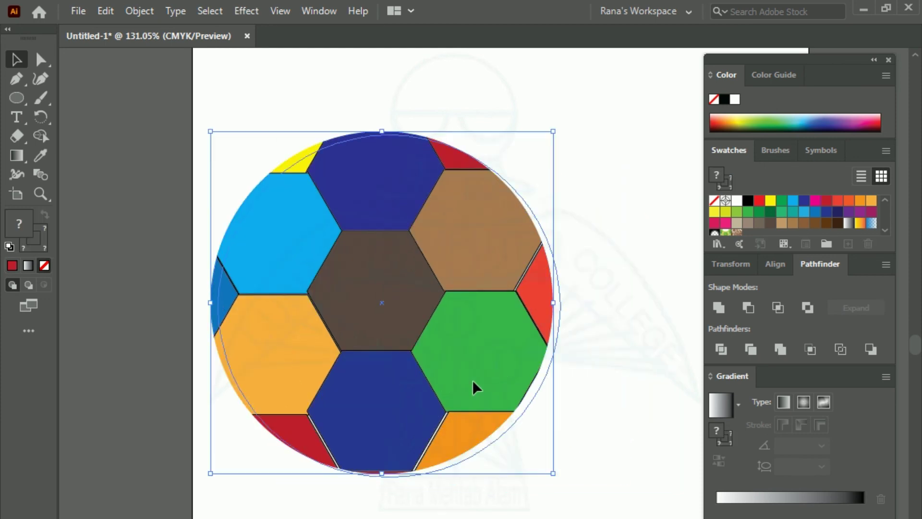
left_click_drag(465, 386, 494, 381)
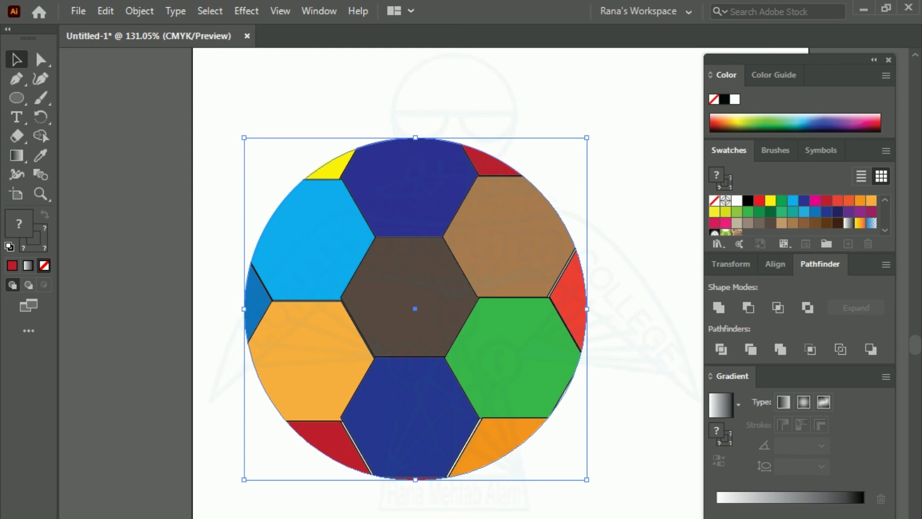
key("ctrl+shift+a")
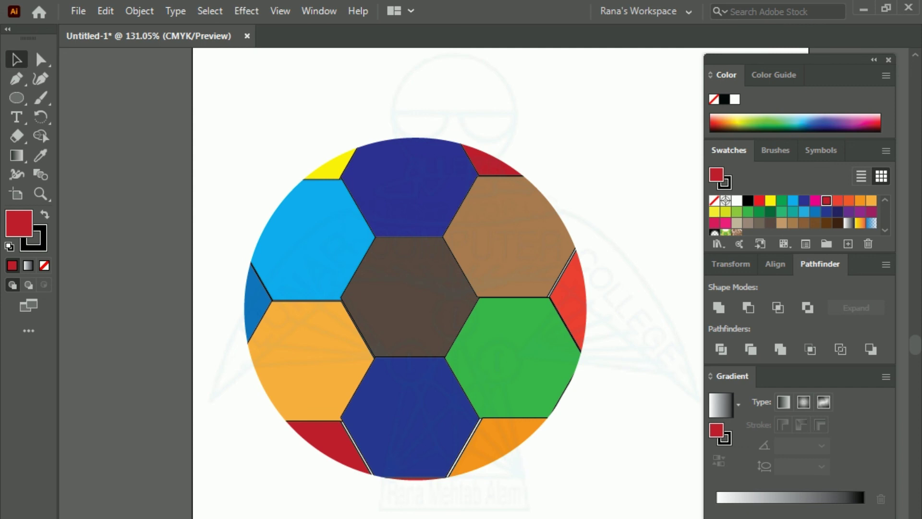